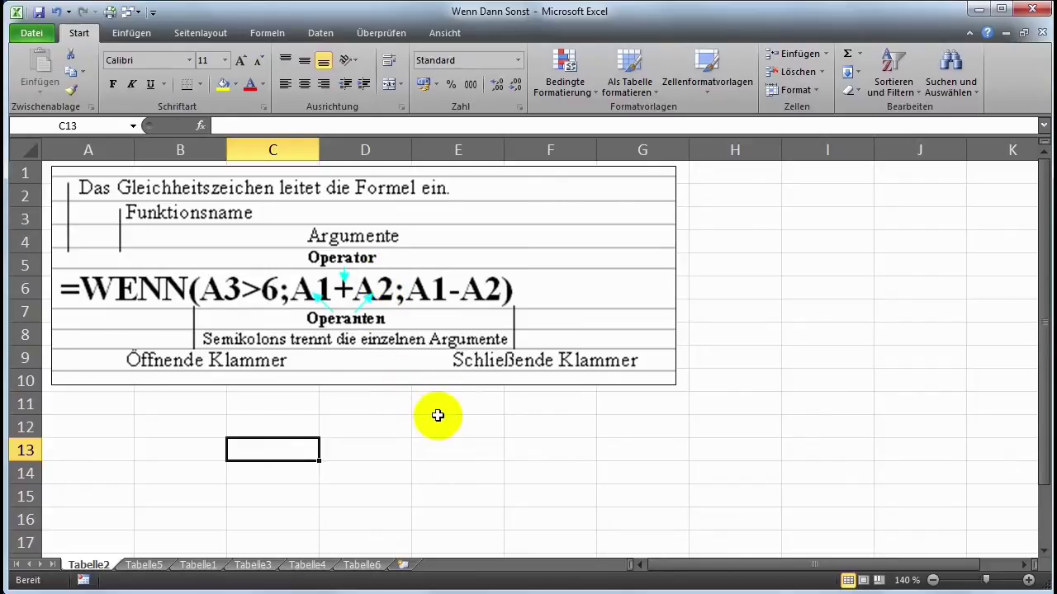
Step: Enter 60 in A12 and 50 in B12
click(112, 429)
text(60)
key(Tab)
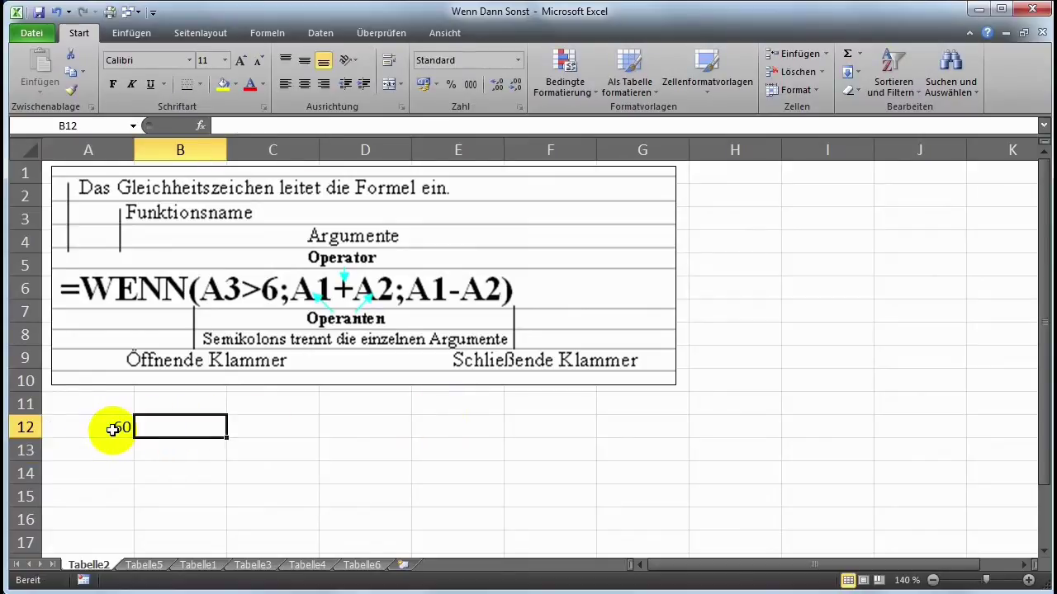
text(50)
key(Return)
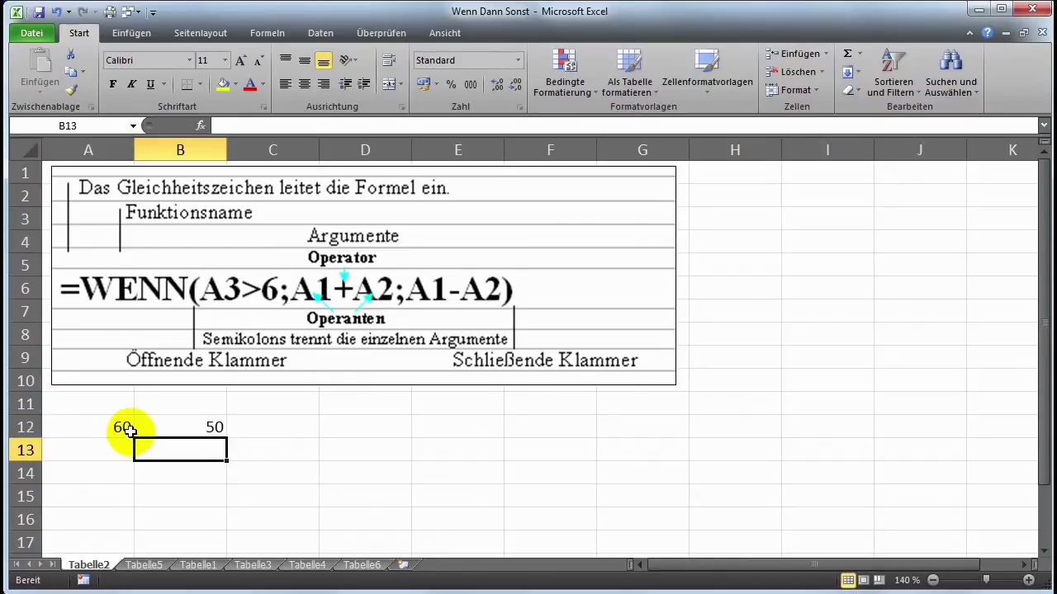
Step: Enter the formula =A12-B12 in C12
click(258, 428)
text(=)
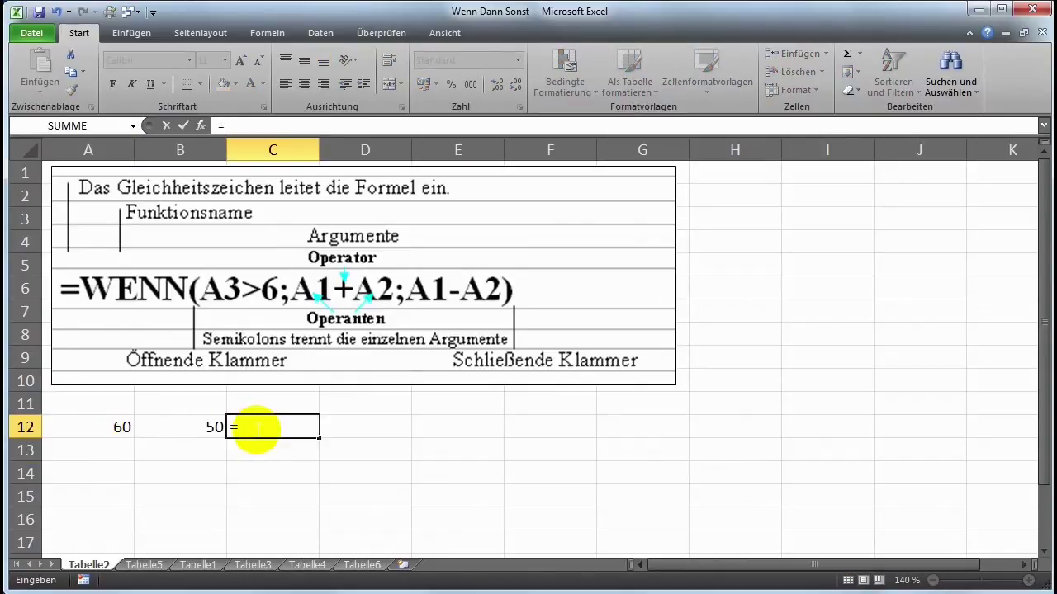
click(111, 427)
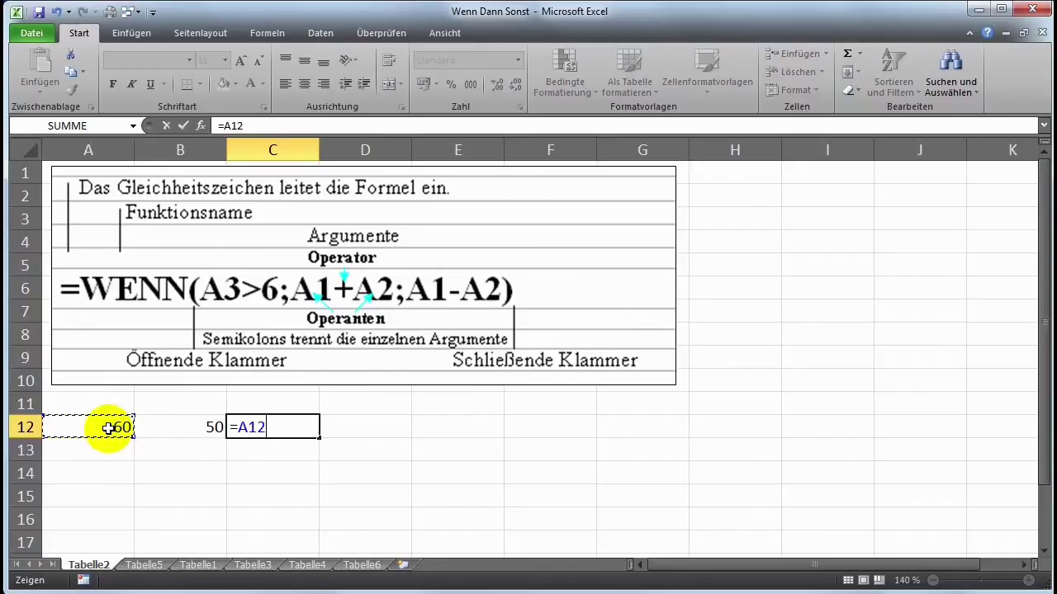
text(-)
key(Right)
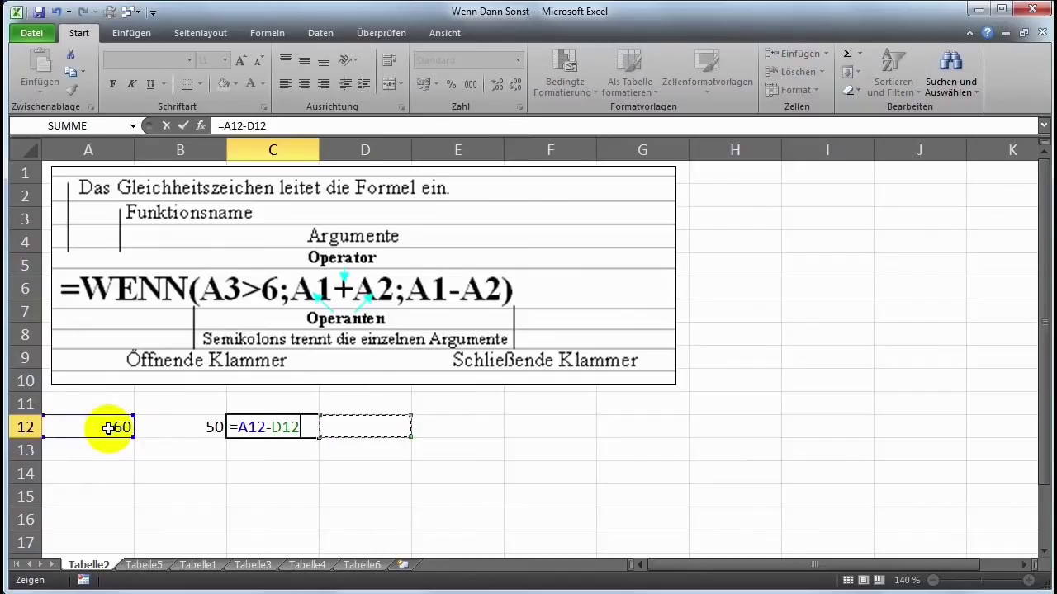
click(179, 429)
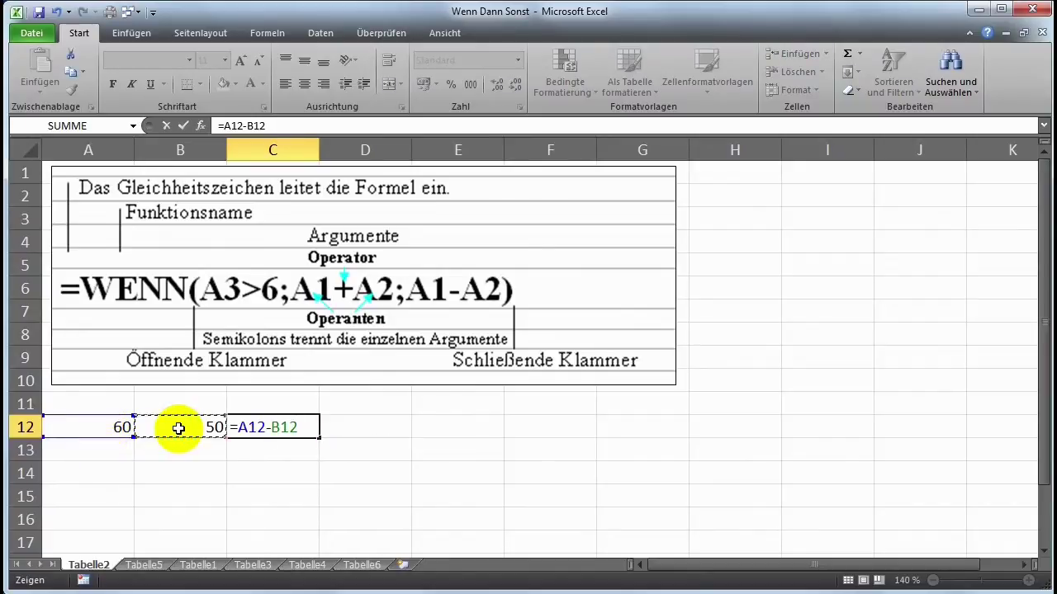
key(Return)
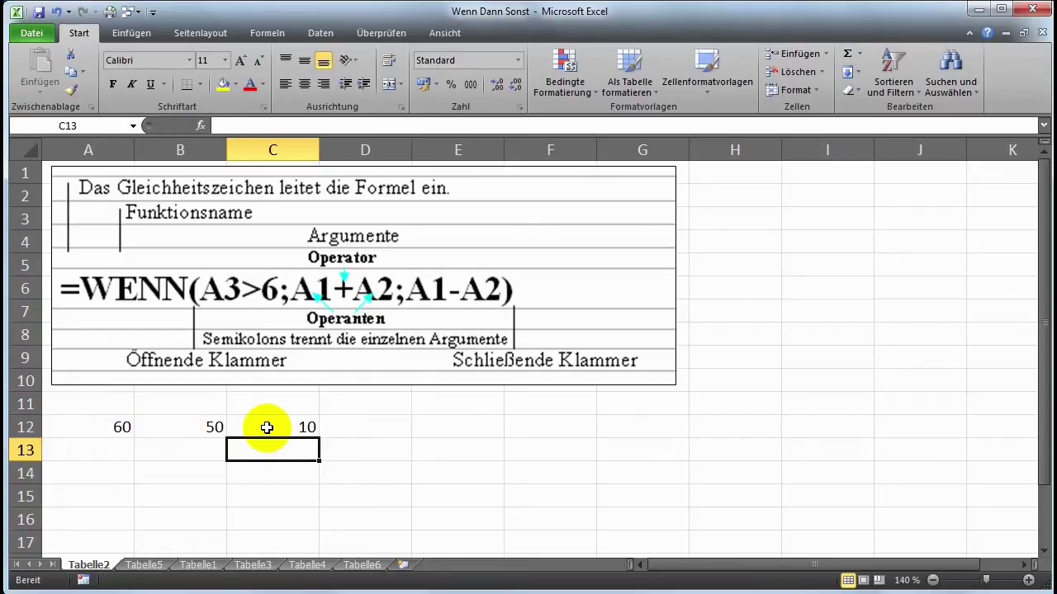
Step: Change B12 to 70 so C12 shows -10
click(169, 428)
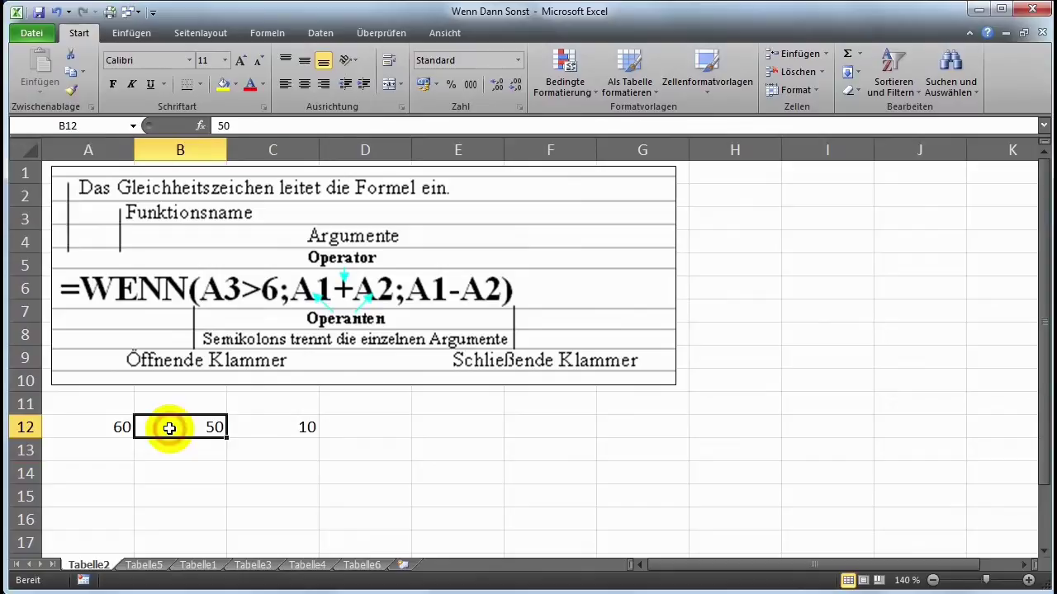
text(70)
key(Return)
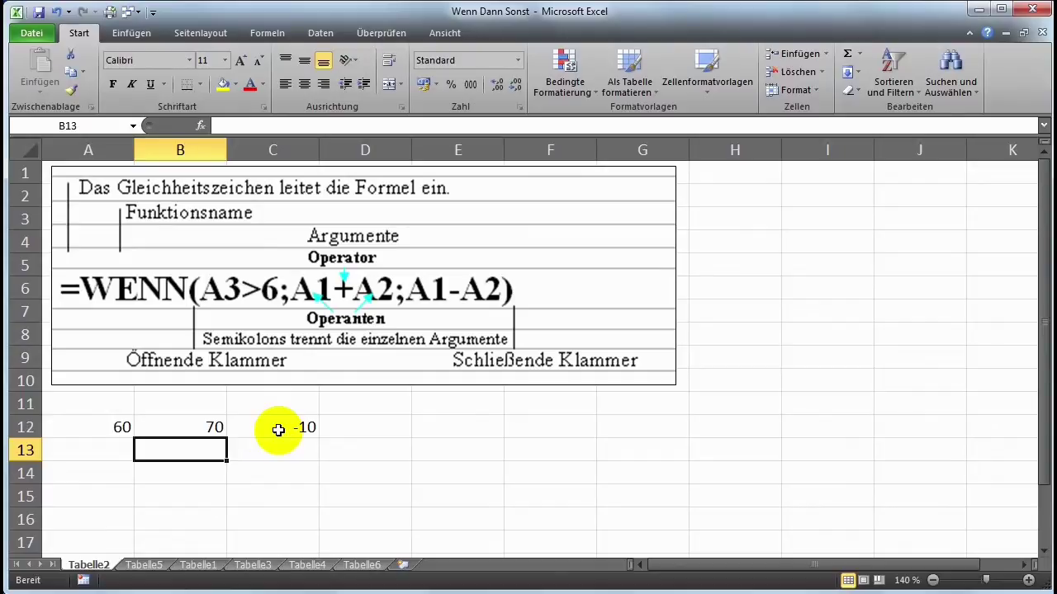
Step: Rewrite C12 as =WENN(A12>B12;A12-B12;B12-A12) to show the positive difference
click(279, 430)
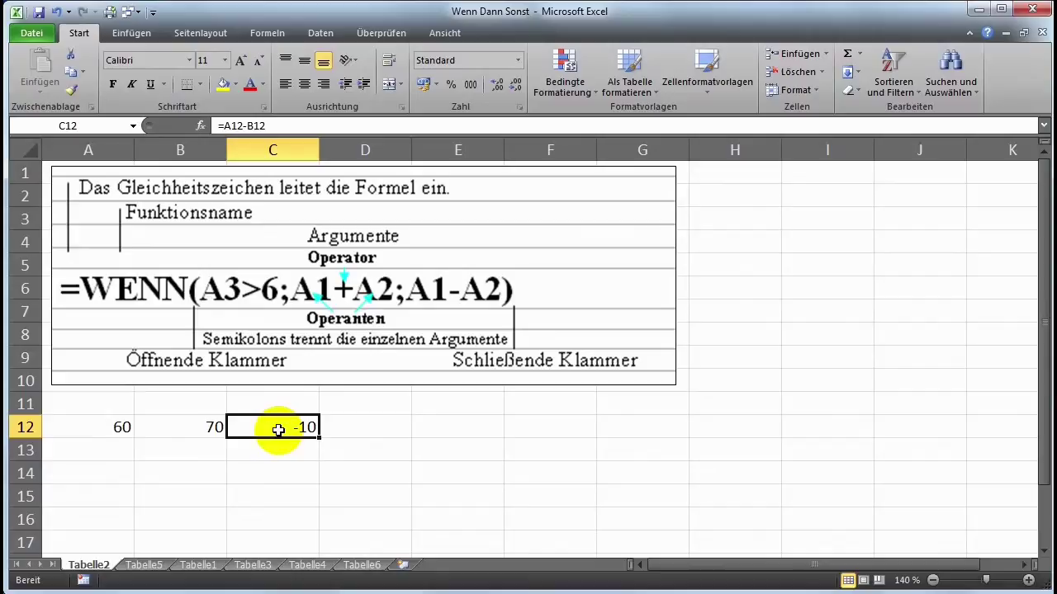
text(=wenn)
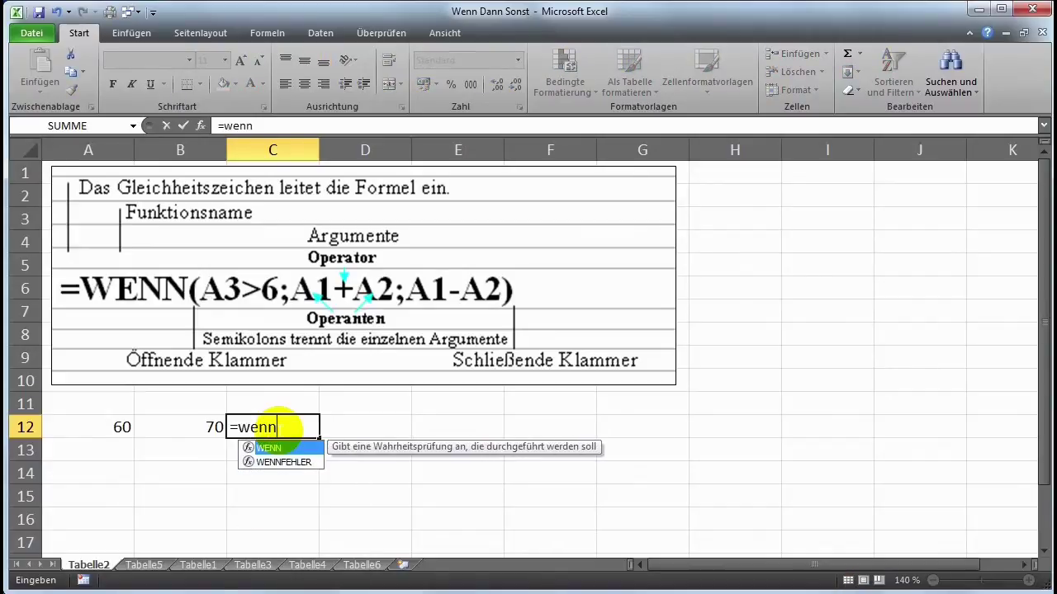
text(()
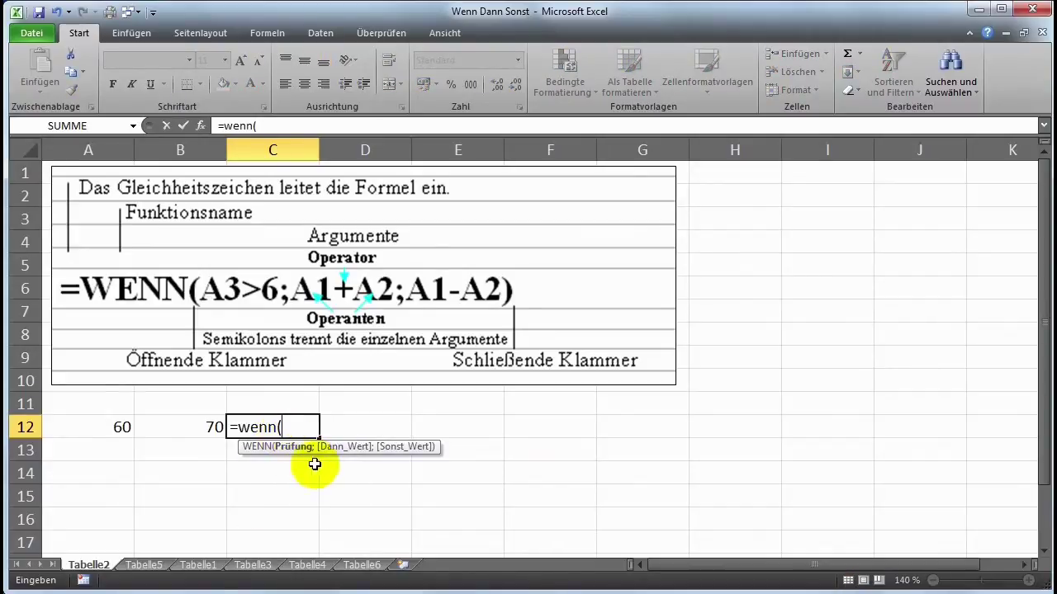
click(103, 428)
text(>)
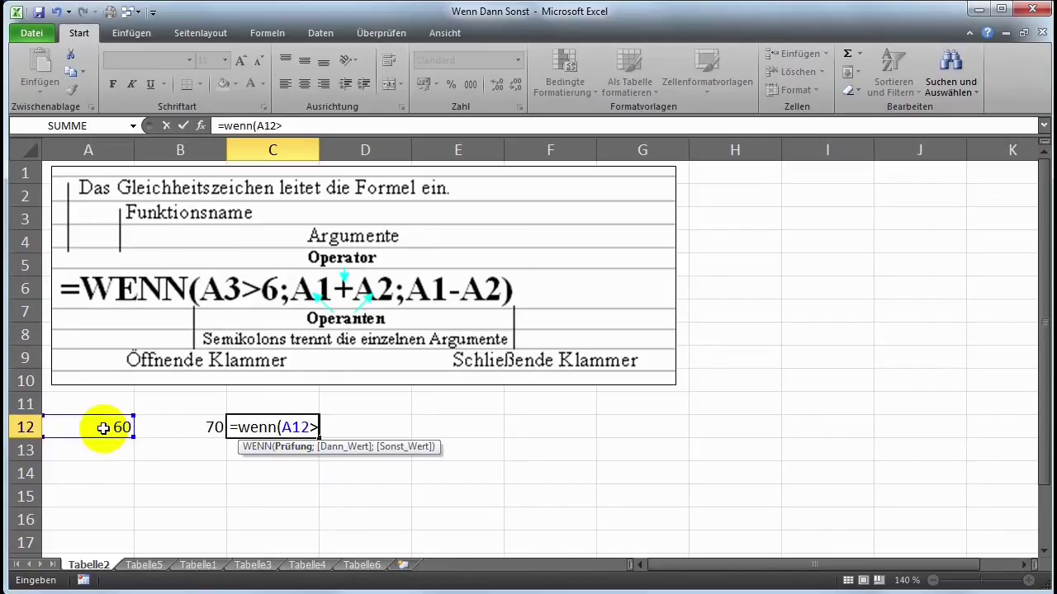
click(197, 427)
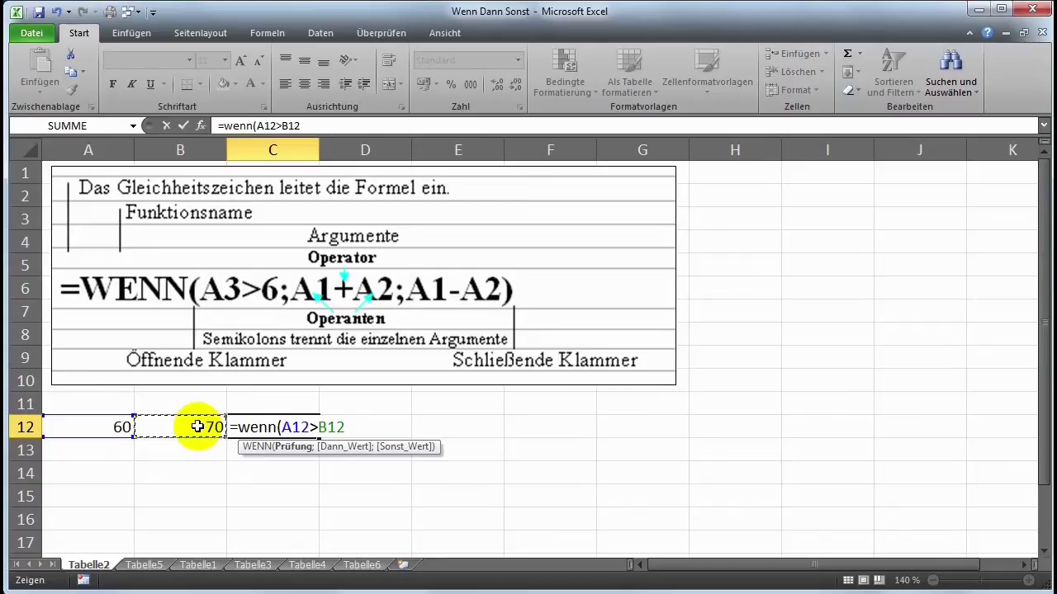
text(;)
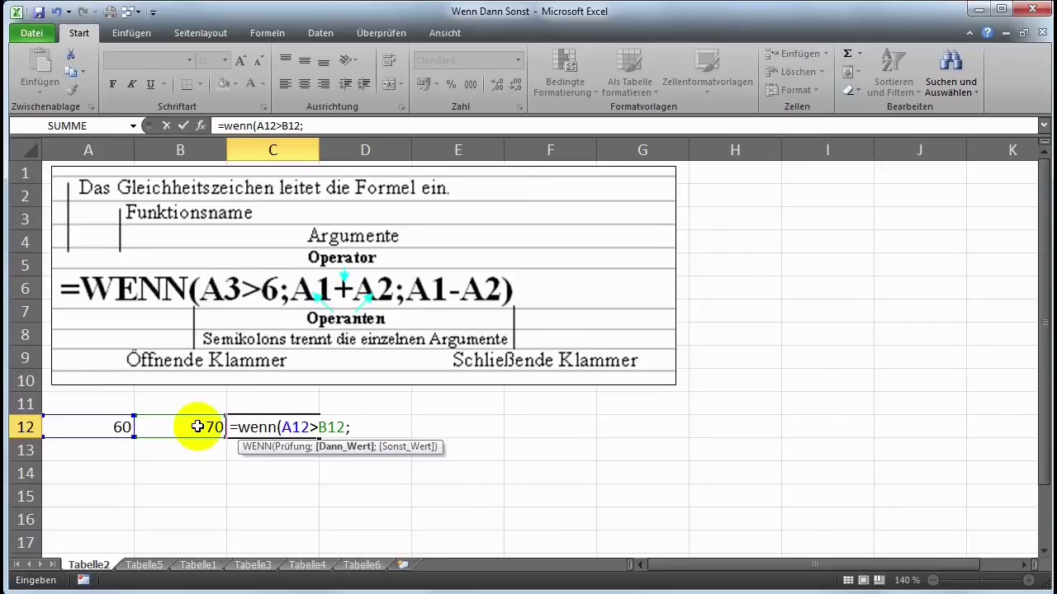
click(98, 428)
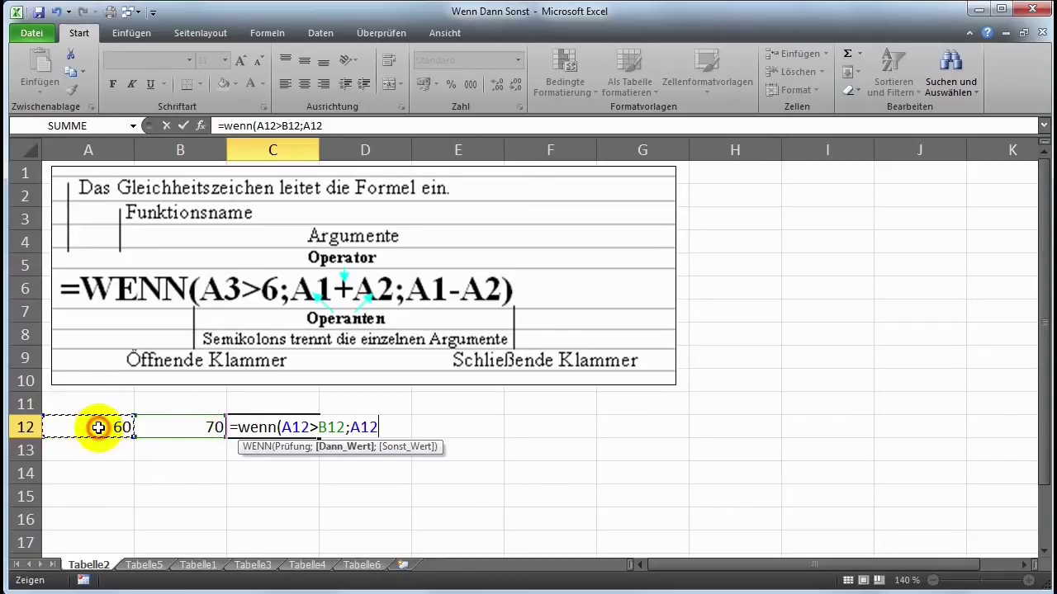
text(-)
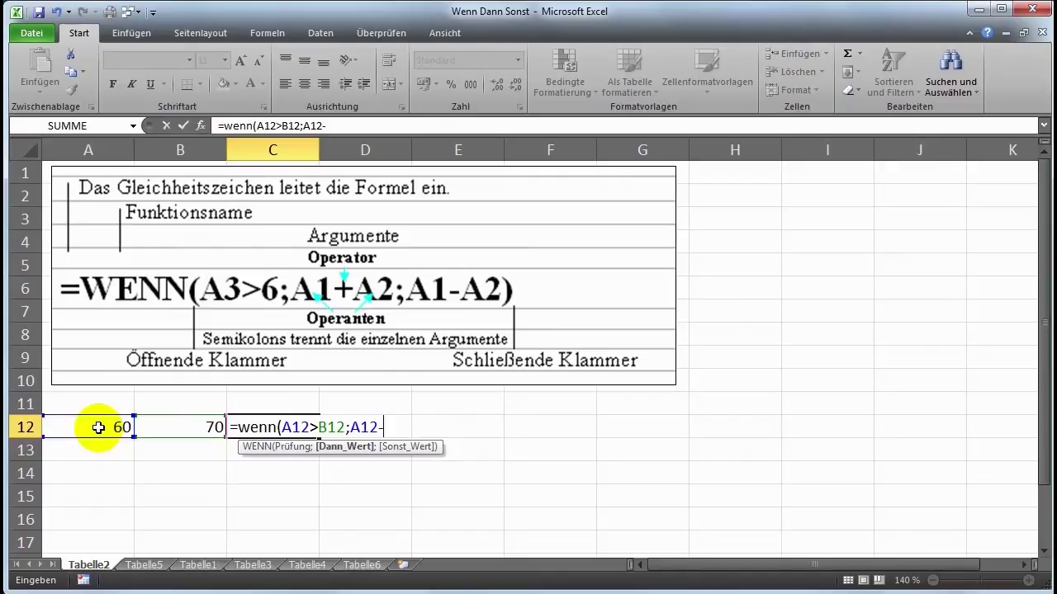
click(168, 428)
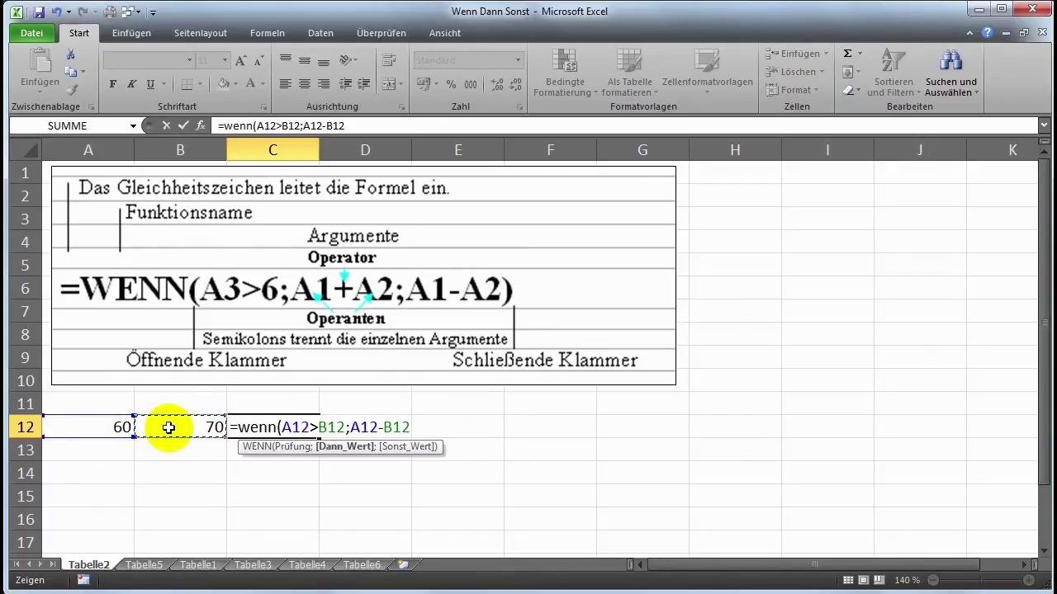
text(;)
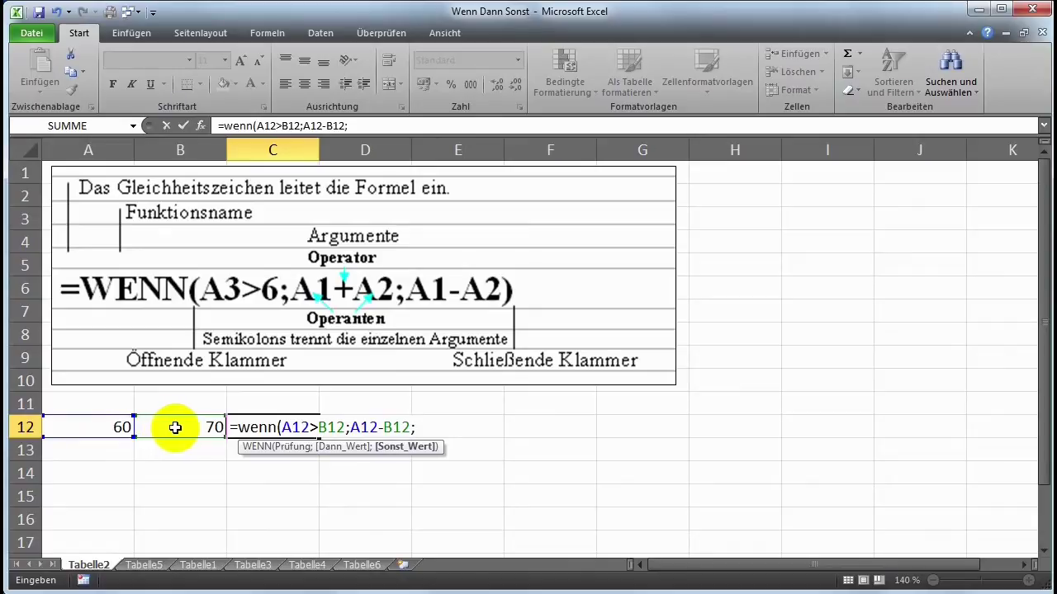
click(190, 428)
text(-)
click(104, 427)
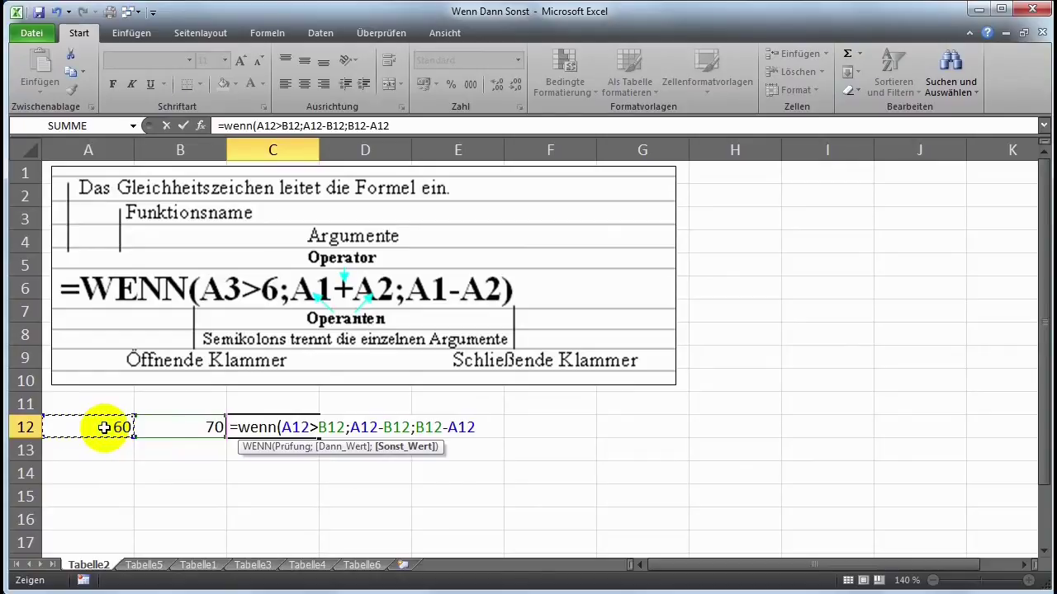
text())
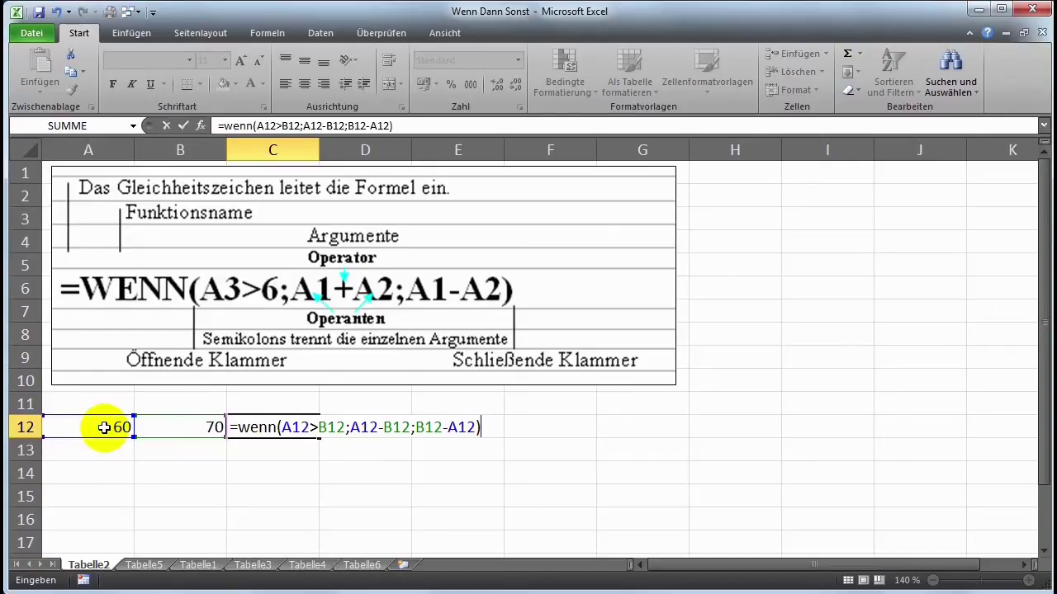
key(Return)
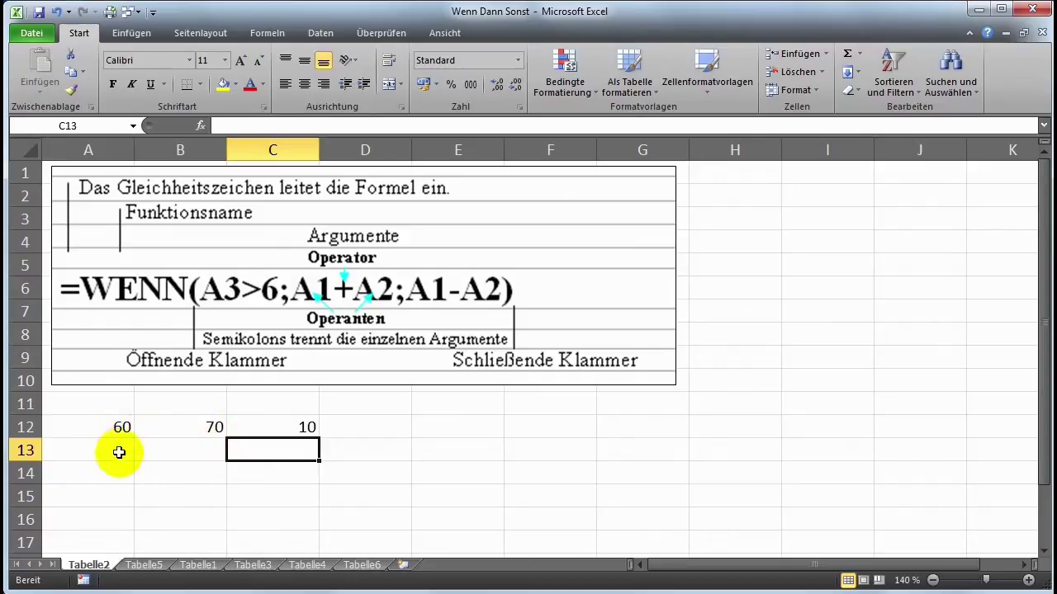
Step: Change A12 to 80, then switch to the Tabelle5 sheet
click(118, 428)
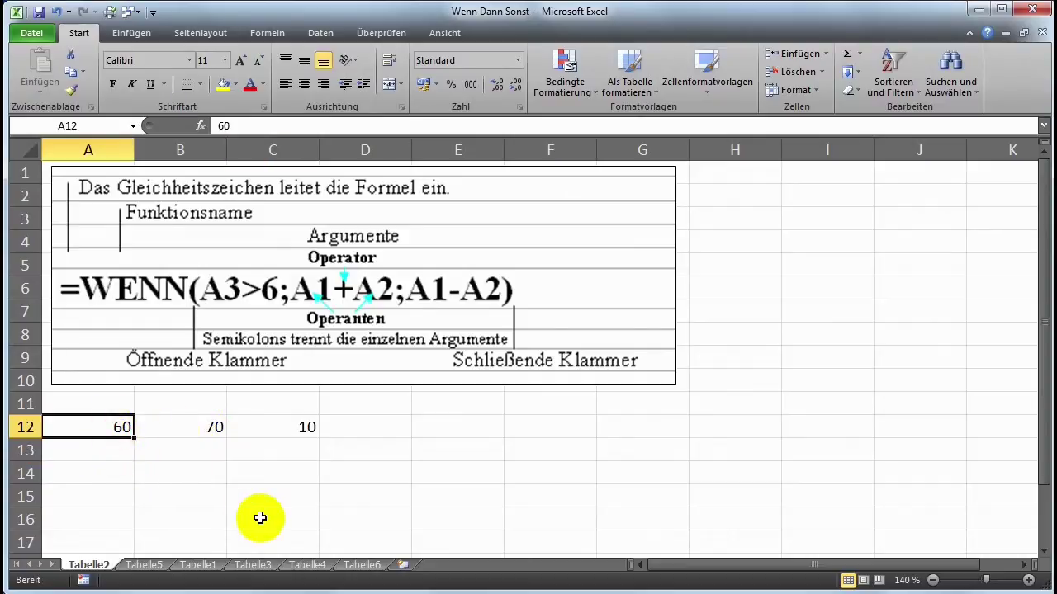
text(80)
key(Return)
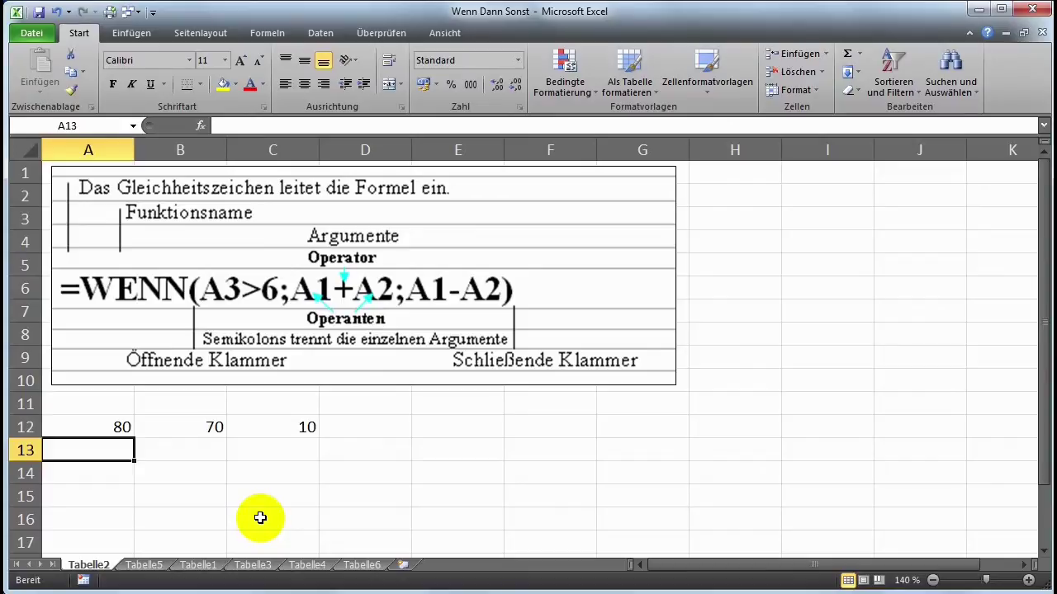
click(149, 568)
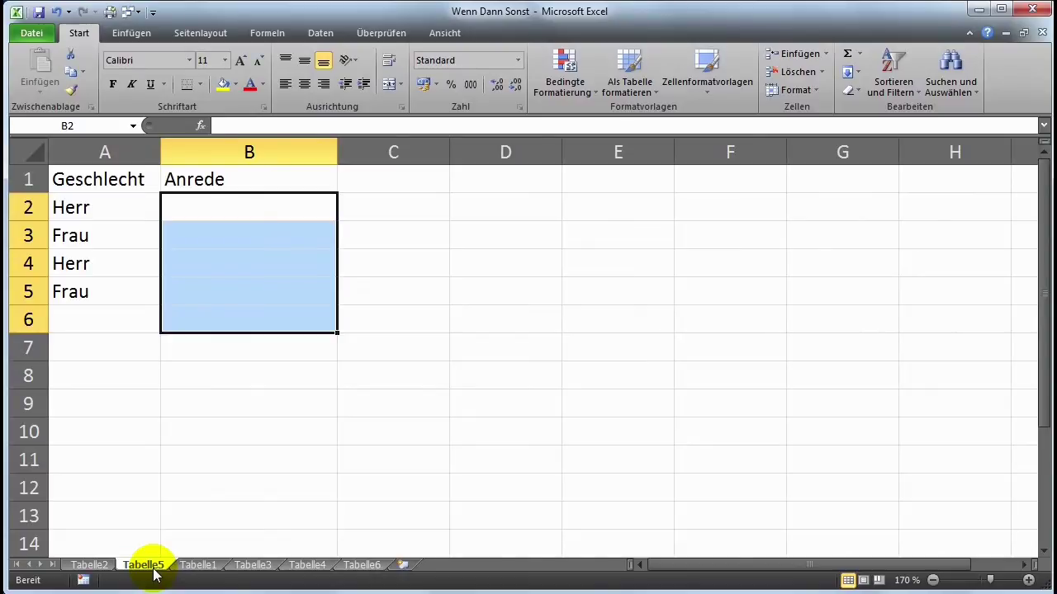
Step: In B2 enter =WENN(A2="Herr";"Sehr geehrter Herr";"Sehr geehrte Frau")
click(292, 358)
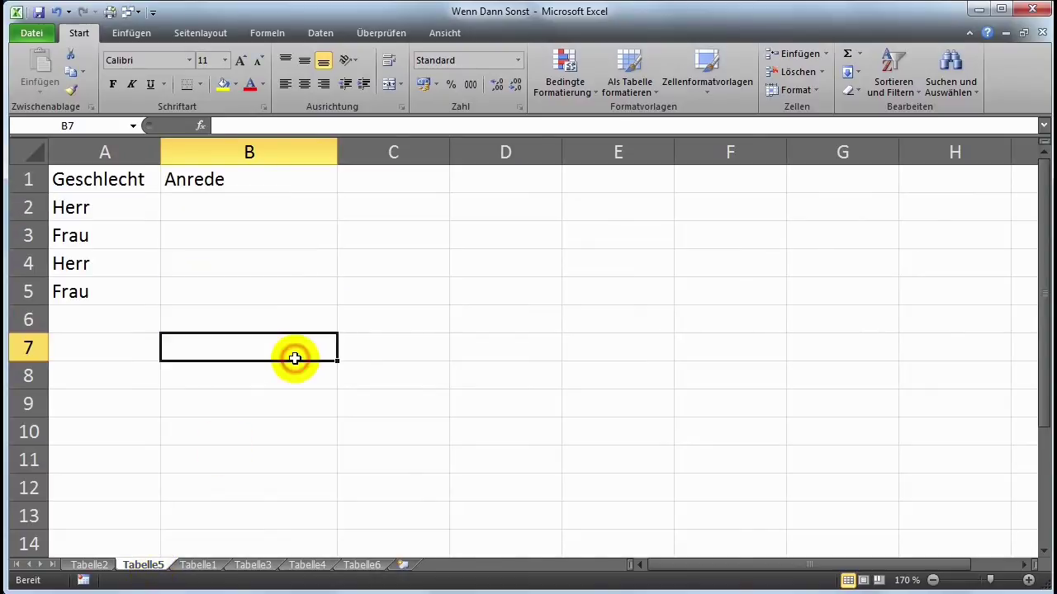
click(263, 208)
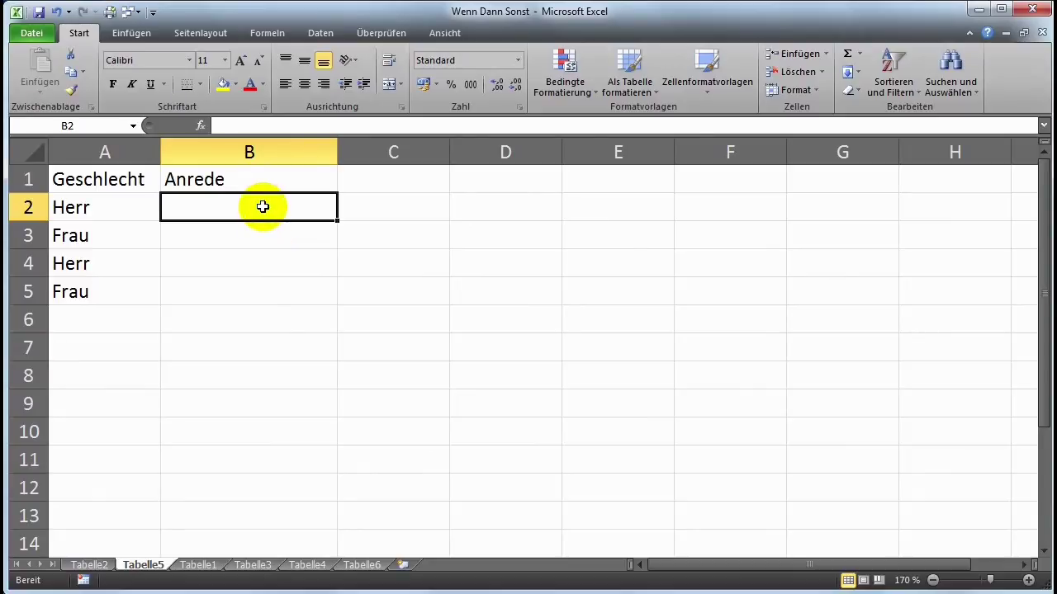
text(=wenn)
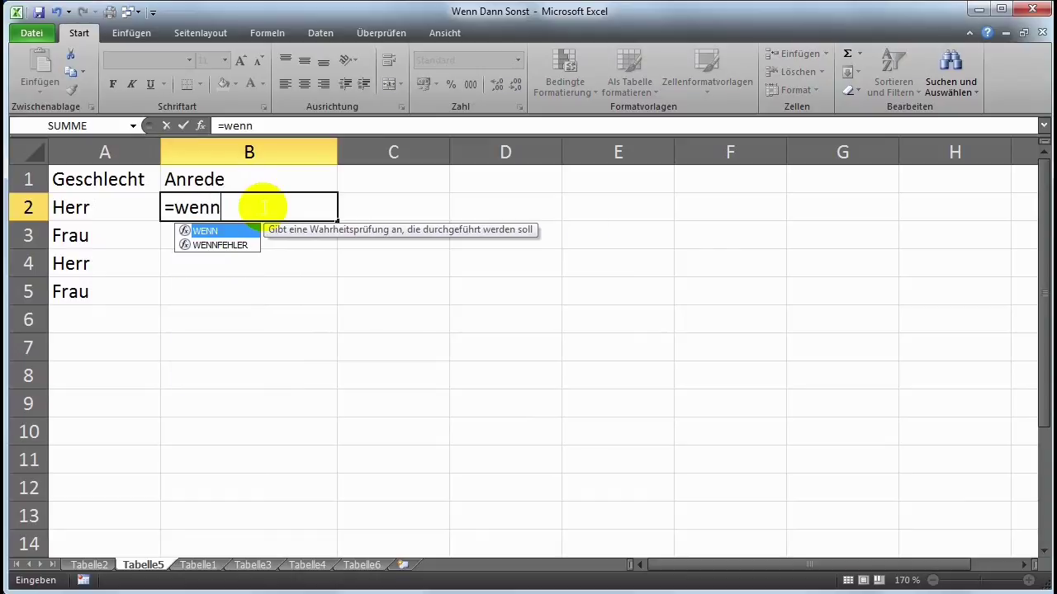
text(()
click(81, 210)
text(=)
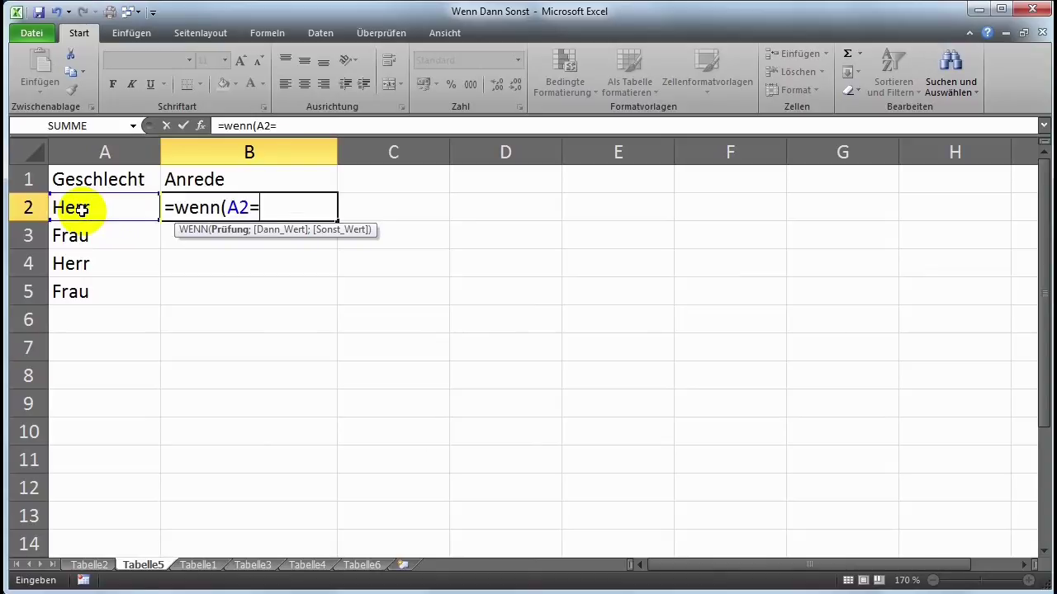
text(")
text(Herr)
text(";)
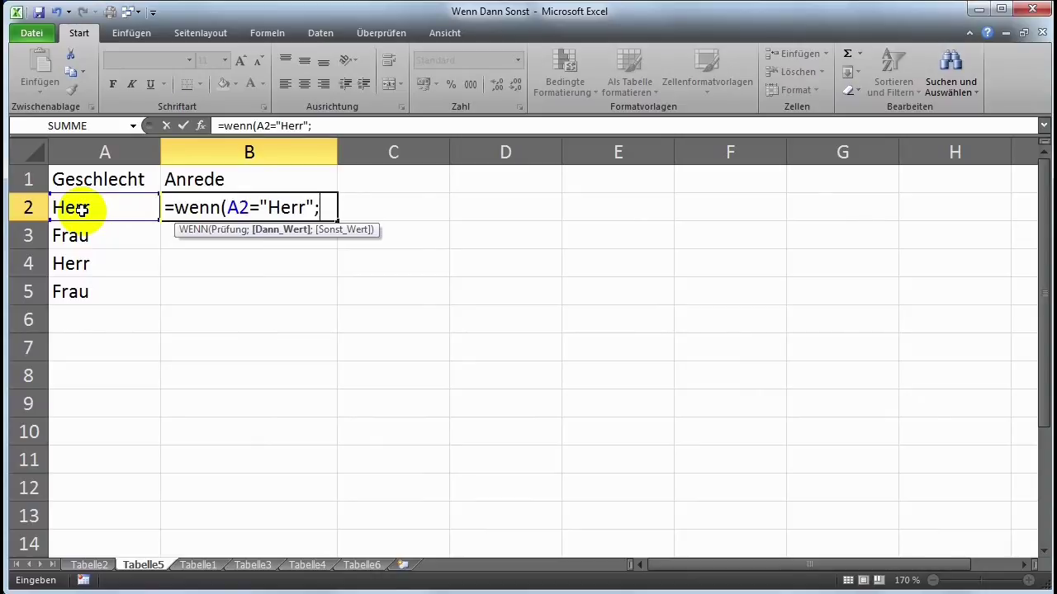
text(")
text(Sehr geehrte)
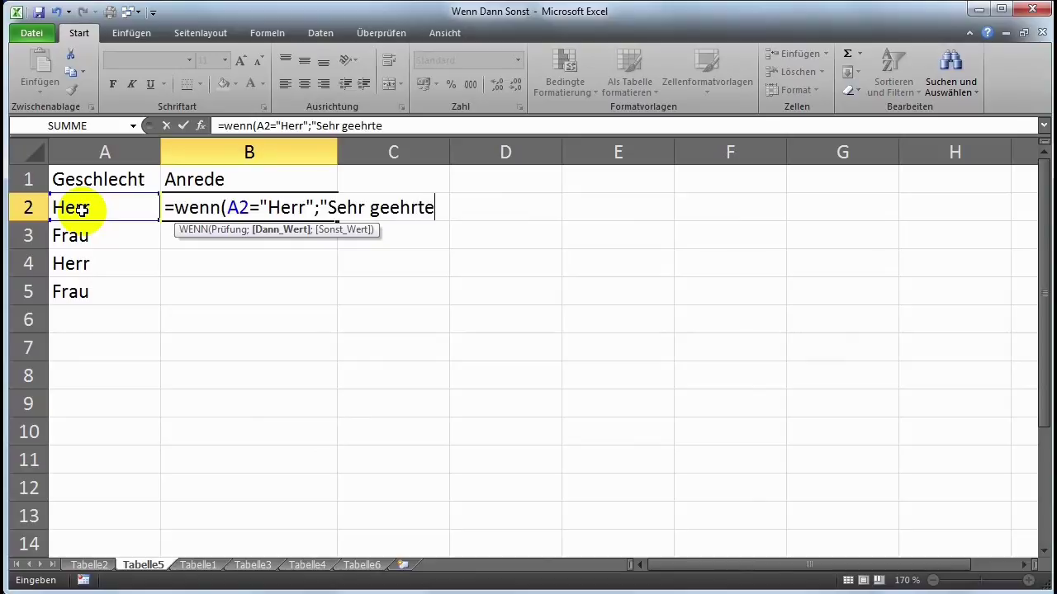
text(r)
text( Herr")
text(;)
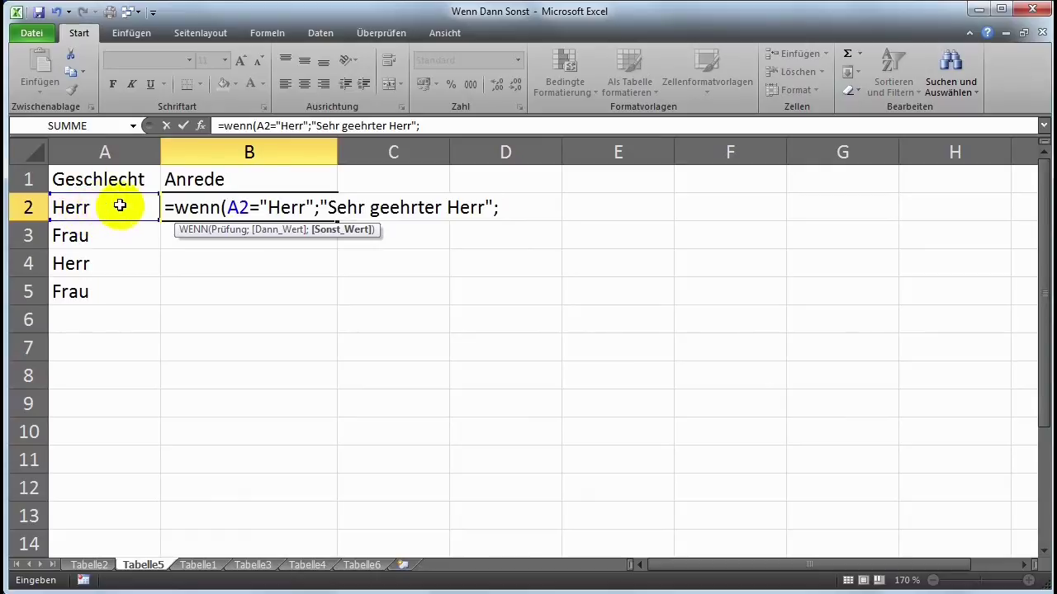
text("Sehr geehrte Frau)
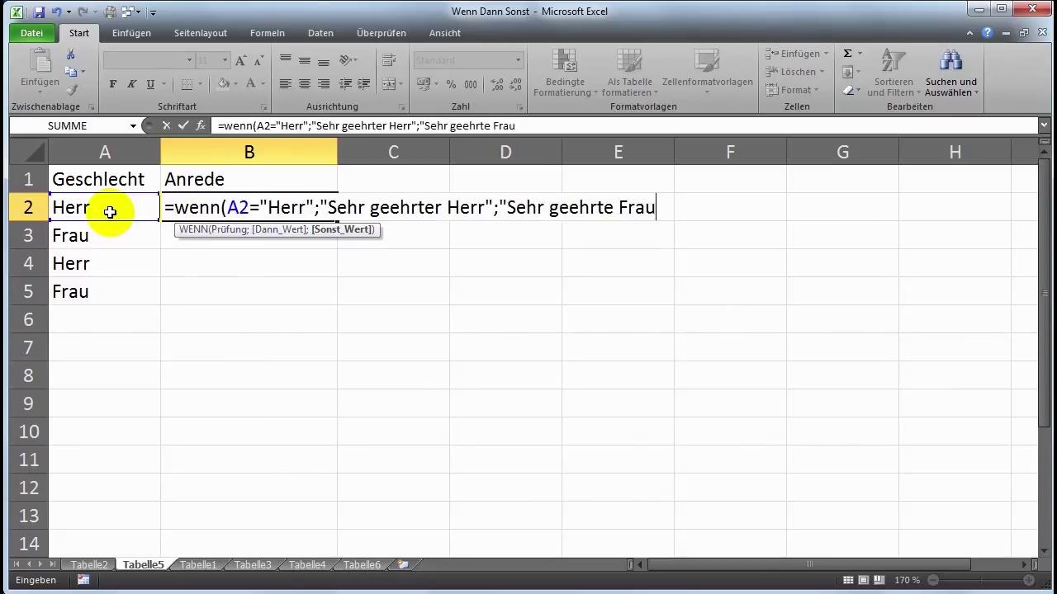
text(")
text())
key(Return)
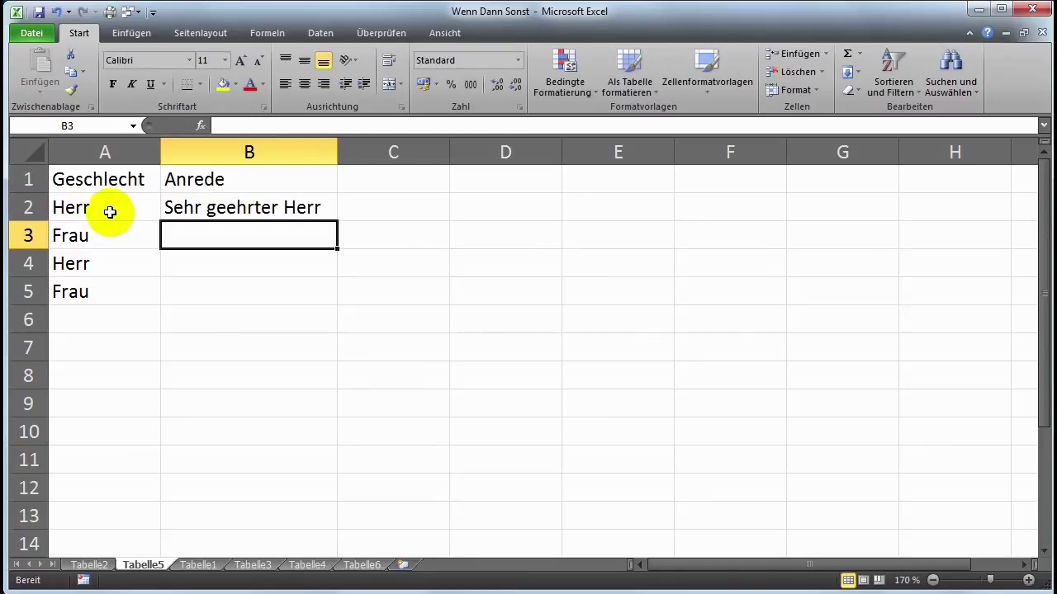
Step: Fill B2's salutation formula down through B5
click(270, 210)
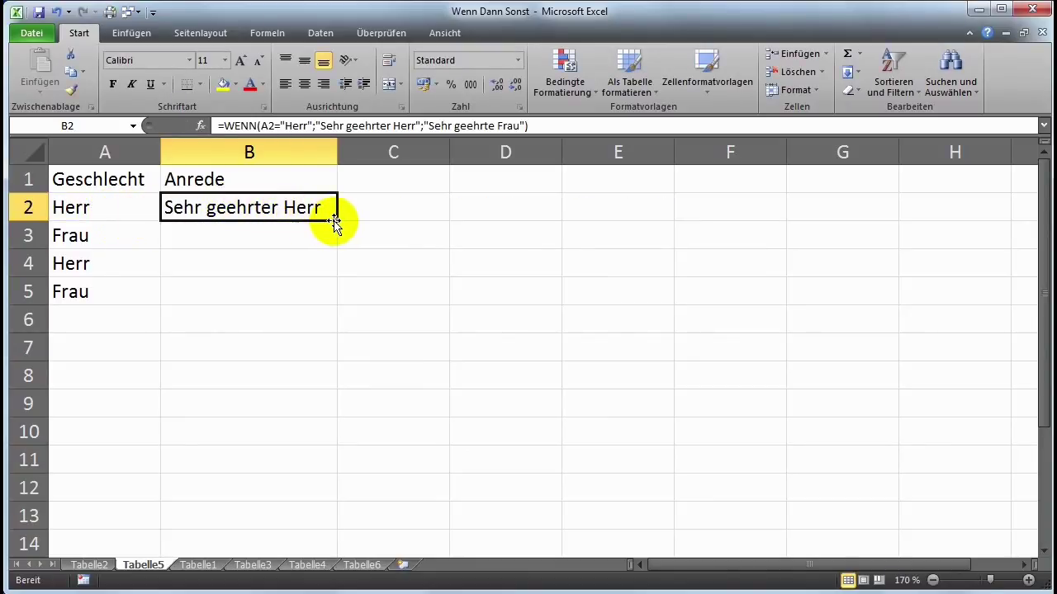
drag(337, 221, 339, 299)
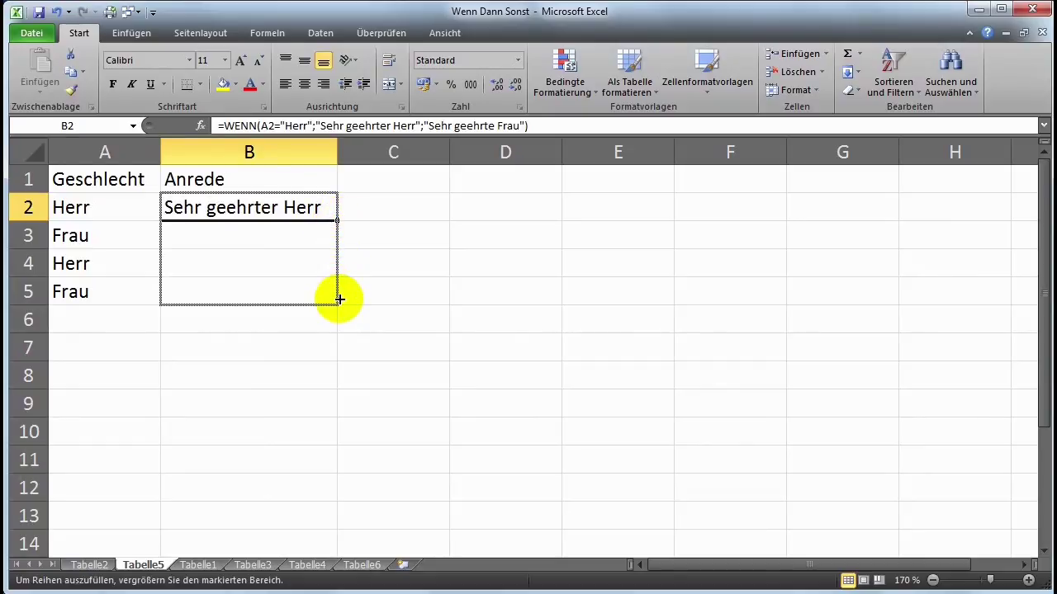
drag(340, 300, 341, 300)
Step: Check the copied formulas in B3 and B4 against the genders in A3 and A4
click(195, 237)
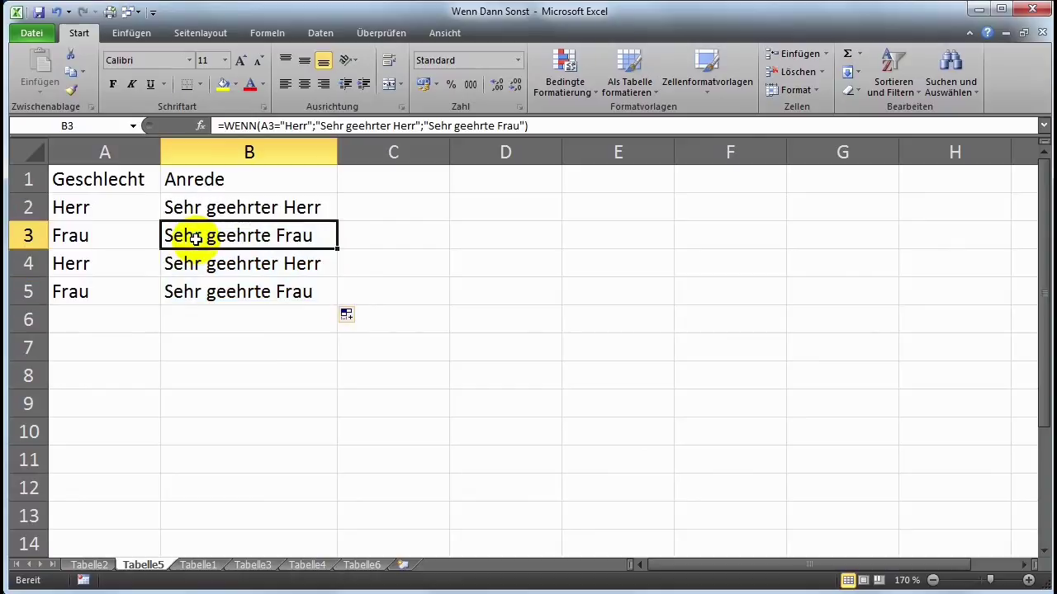
click(132, 234)
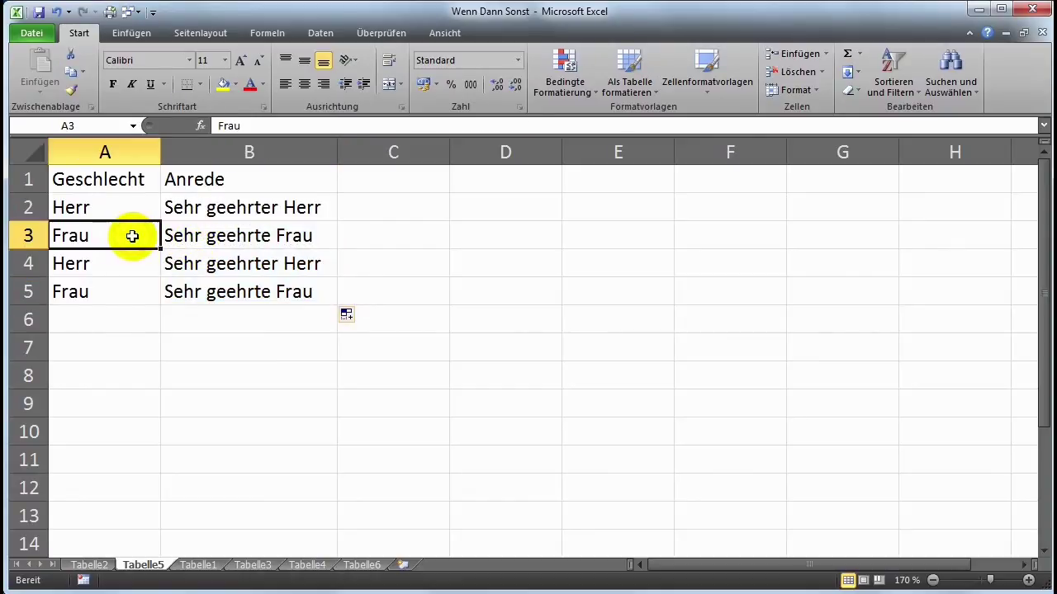
click(194, 264)
click(136, 264)
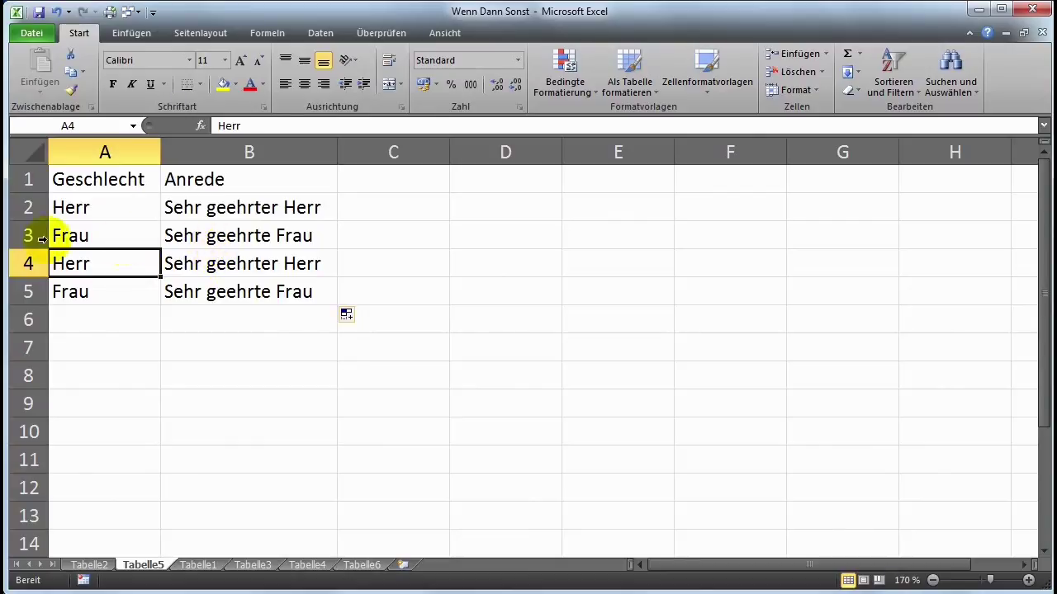
click(111, 237)
click(217, 239)
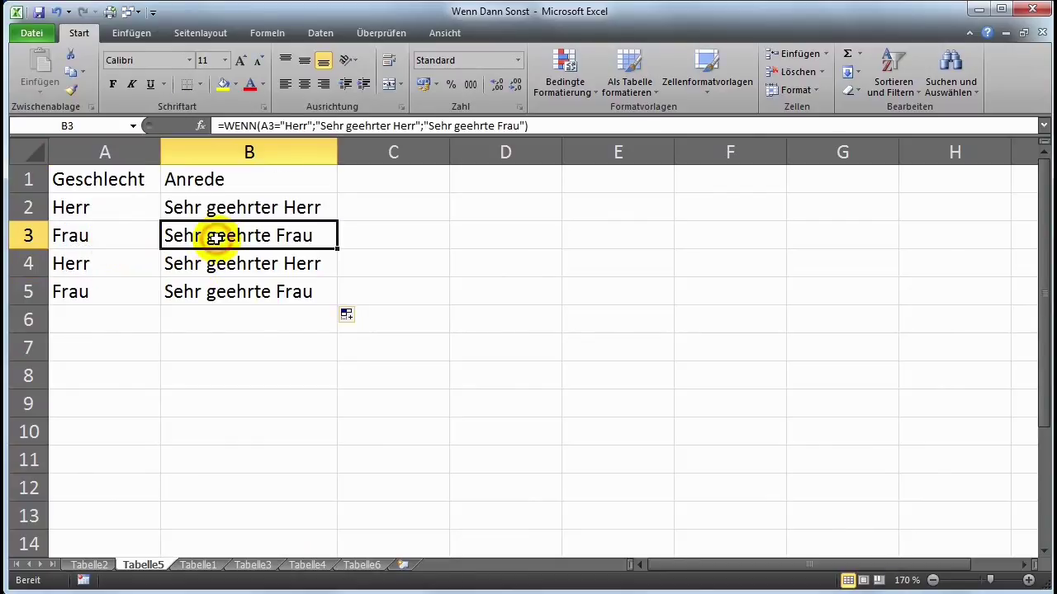
click(130, 273)
click(196, 266)
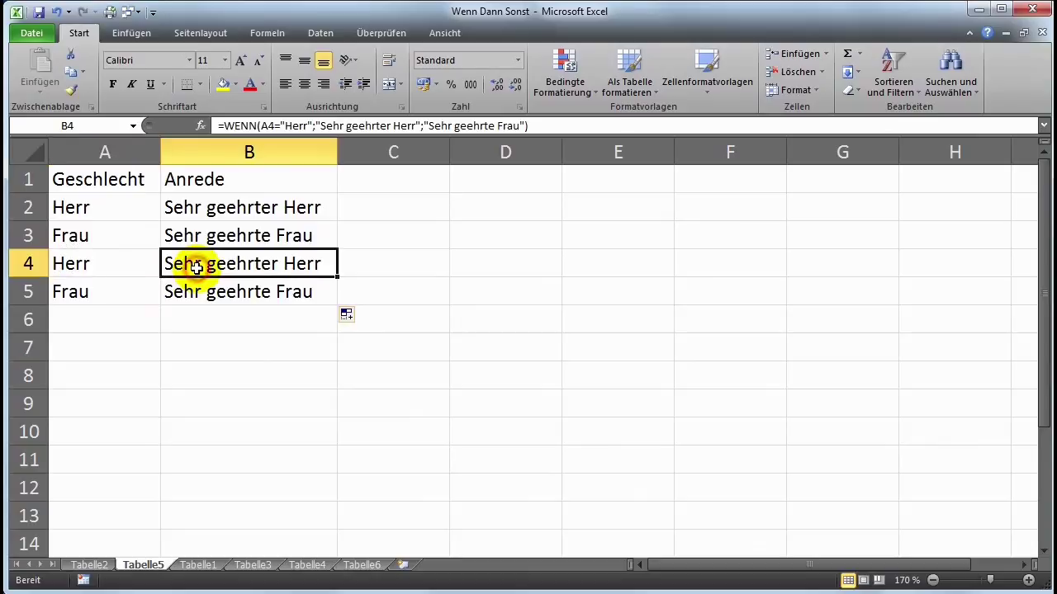